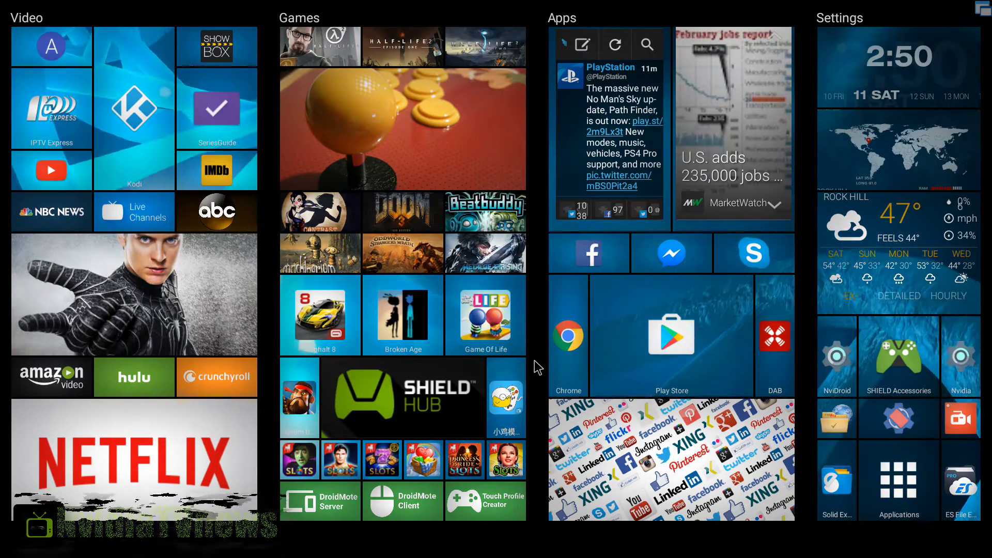
Step: Check that Google Play Store and SHIELD Hub launch, returning home after each
left_click(661, 334)
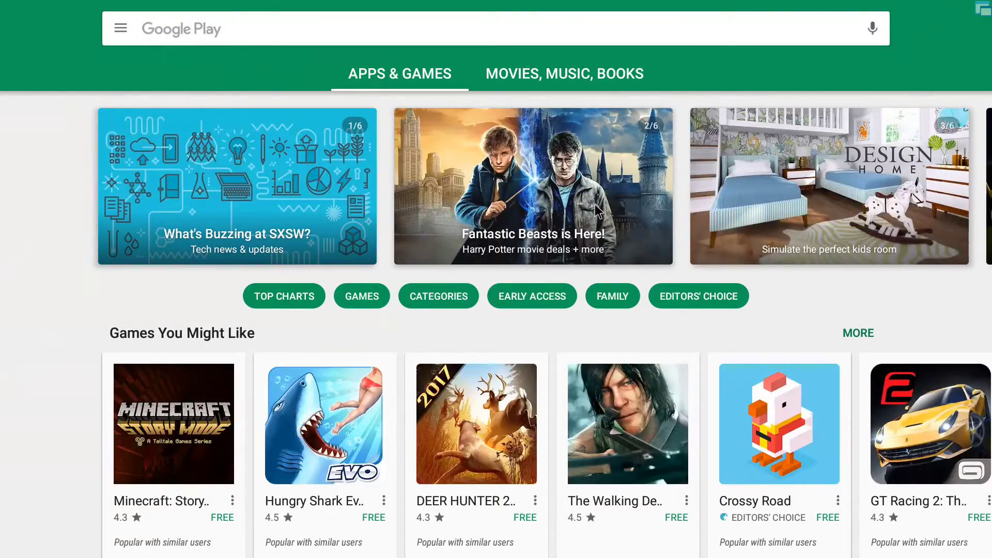
key("Escape")
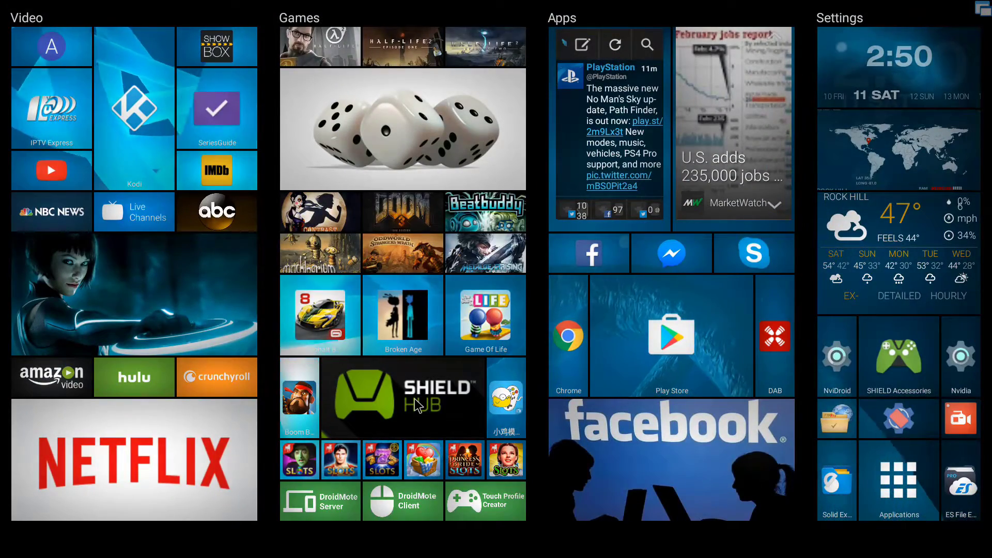
left_click(416, 406)
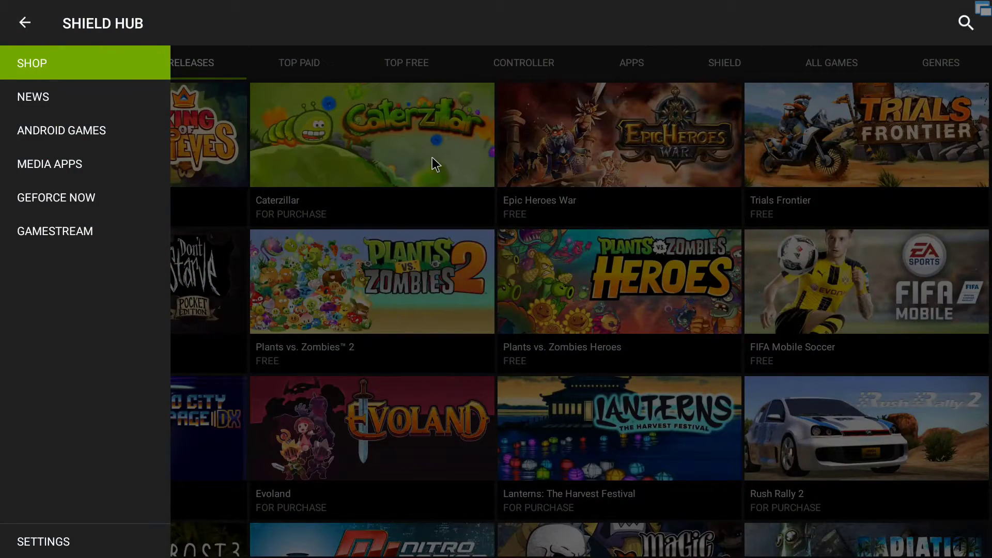
key("Escape")
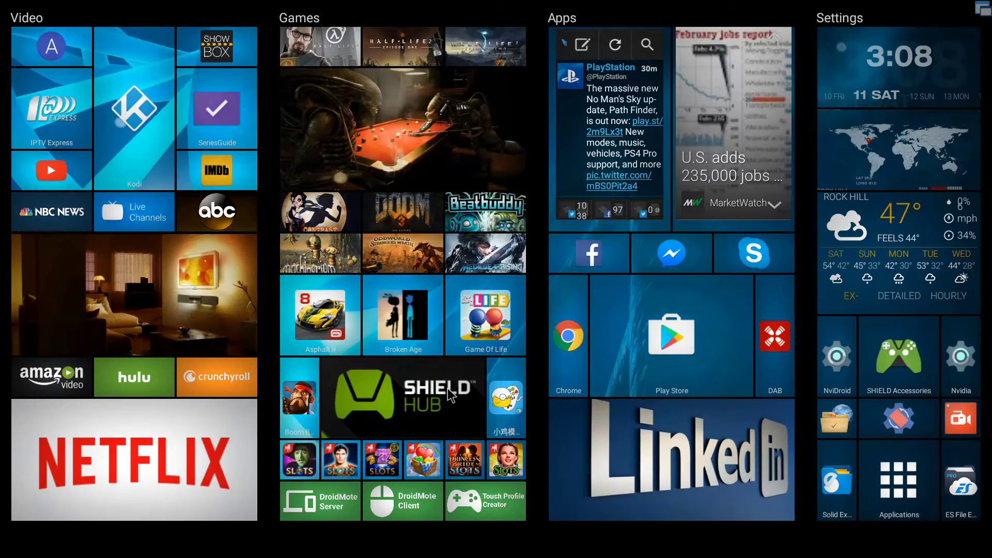
left_click(448, 396)
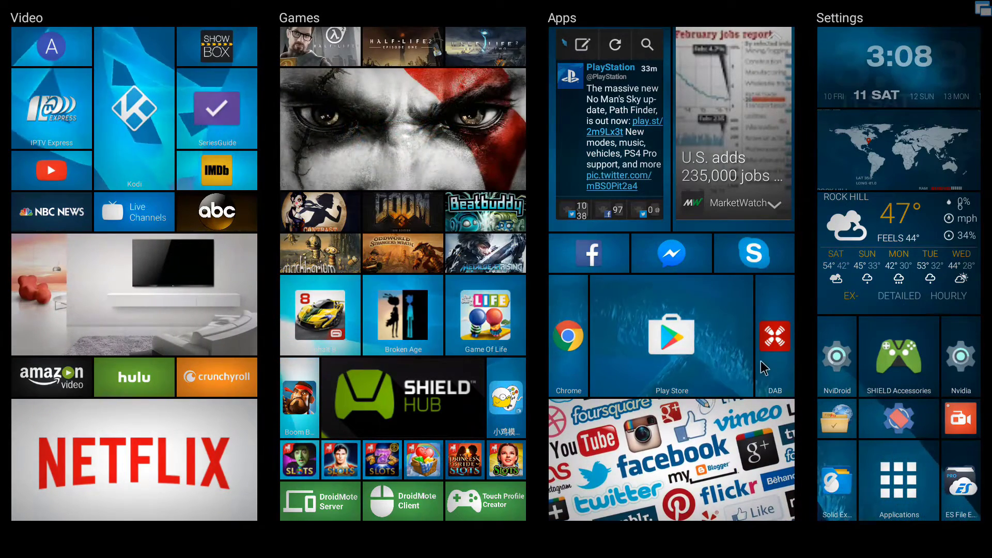
Step: Search Play Store for 'buildprop' and open the BuildProp Editor app page
left_click(710, 354)
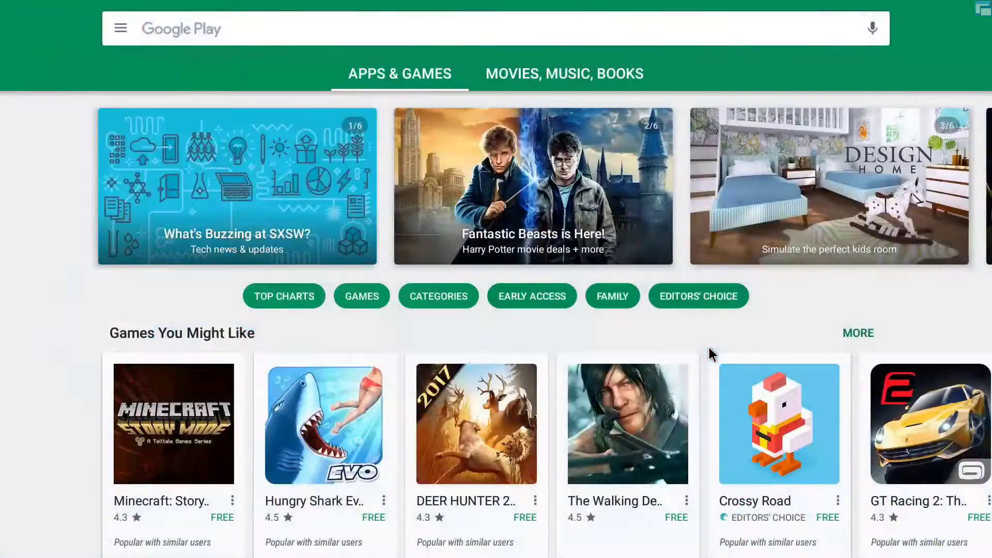
left_click(376, 37)
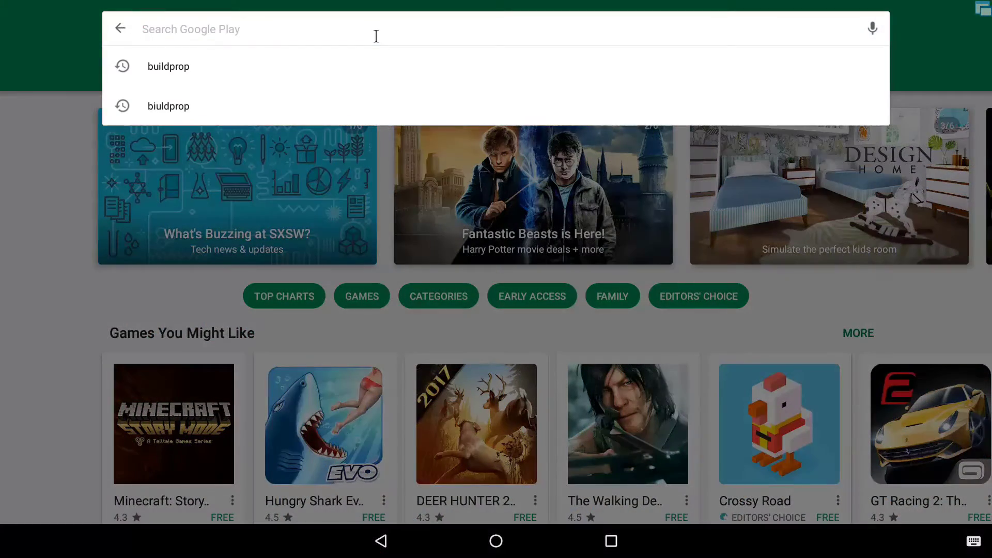
left_click(178, 66)
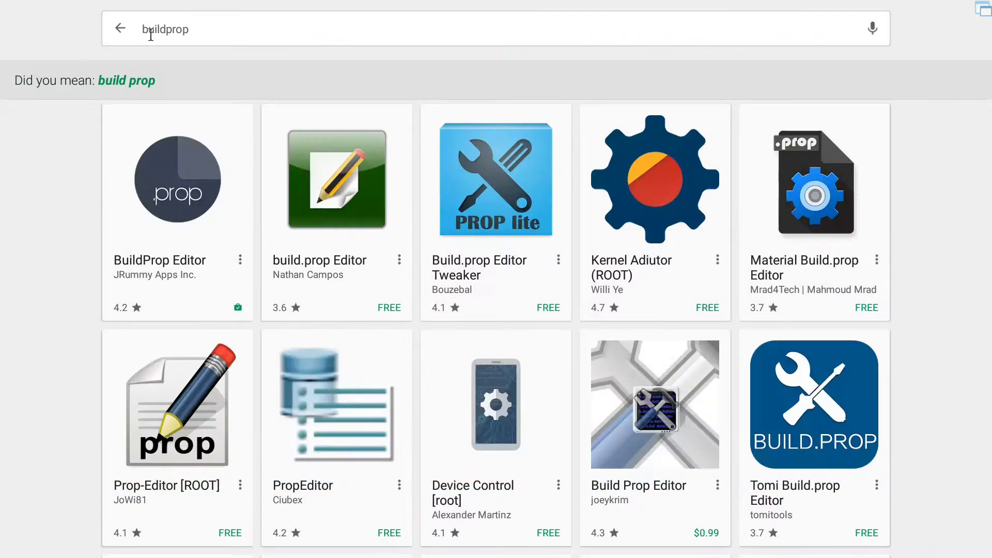
left_click(162, 189)
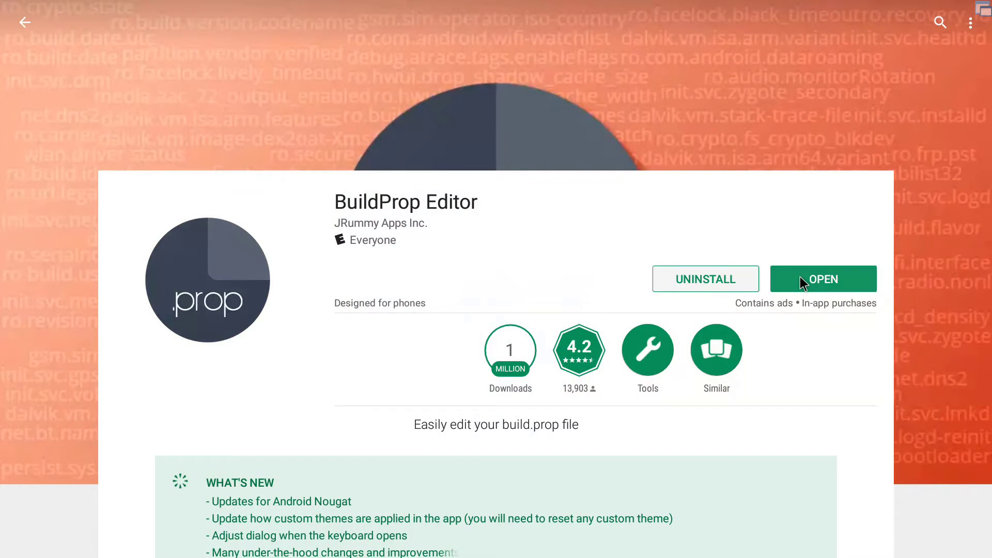
Step: Launch BuildProp Editor and scroll the build.prop list down to ro.product.name (foster_e)
left_click(800, 278)
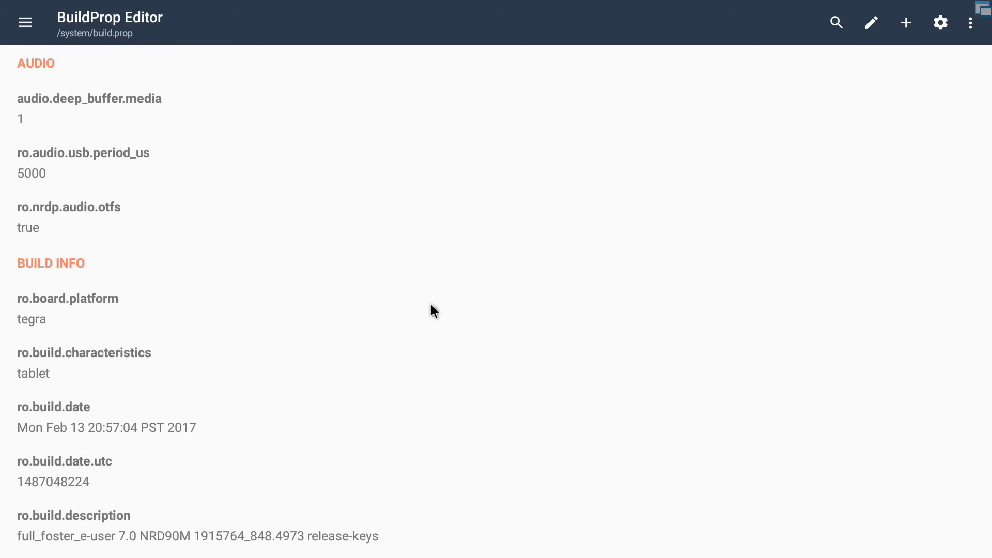
left_click_drag(200, 391, 187, 160)
left_click_drag(185, 303, 188, 218)
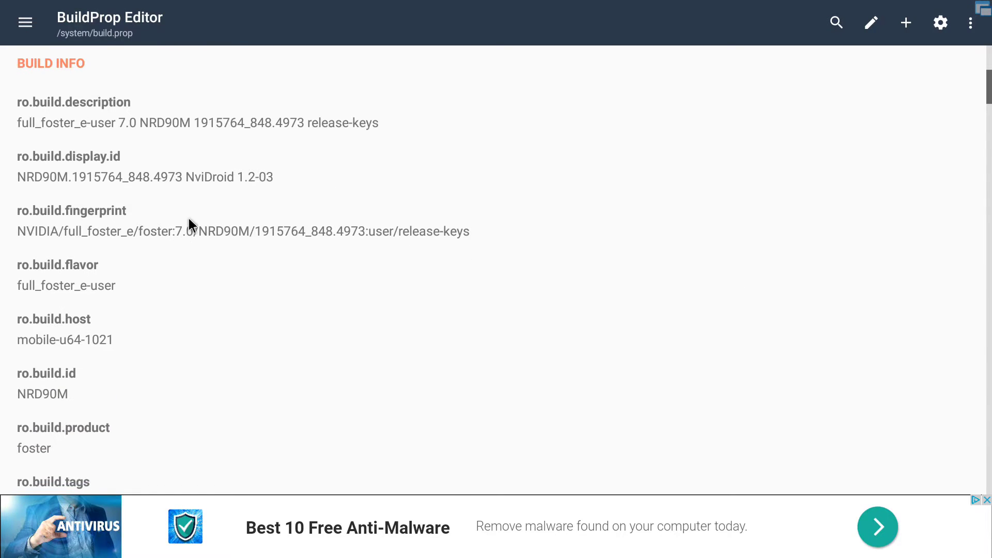
left_click_drag(189, 341, 197, 177)
left_click_drag(186, 399, 192, 176)
left_click_drag(178, 312, 186, 155)
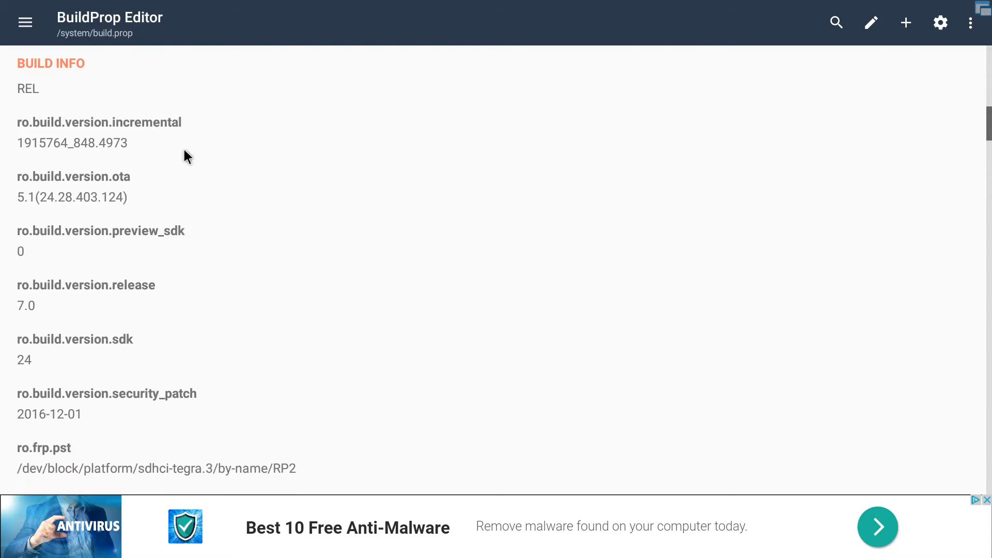
left_click_drag(166, 396, 179, 237)
left_click_drag(177, 405, 185, 151)
left_click_drag(181, 321, 185, 226)
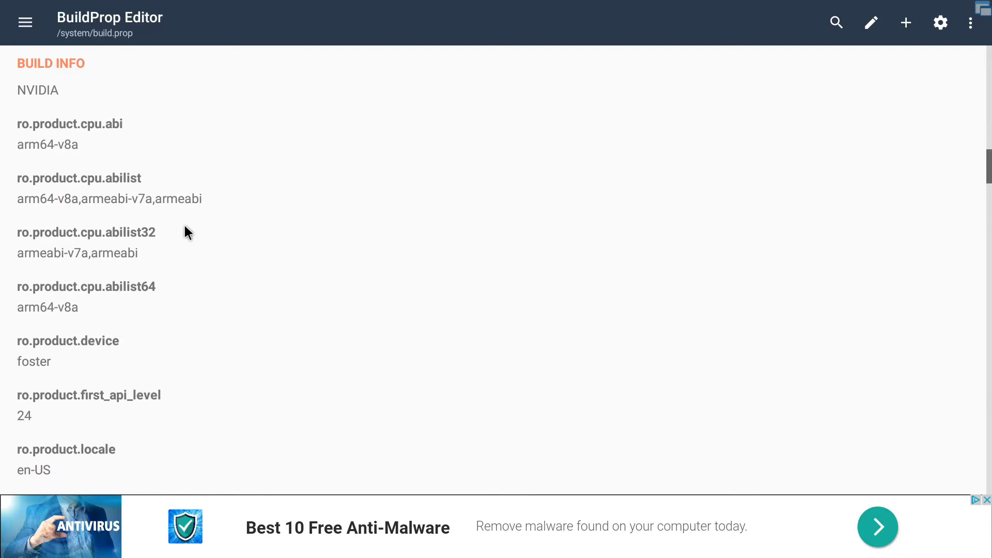
left_click_drag(178, 398, 182, 200)
left_click_drag(168, 317, 168, 271)
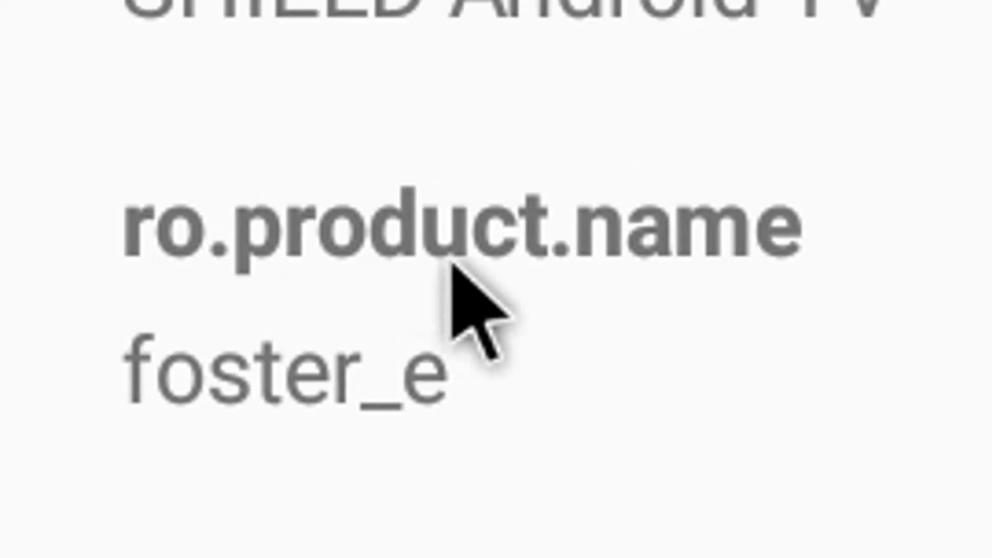
Step: Set ro.product.name to sb_na_wf and save it, granting Superuser root access
left_click(97, 339)
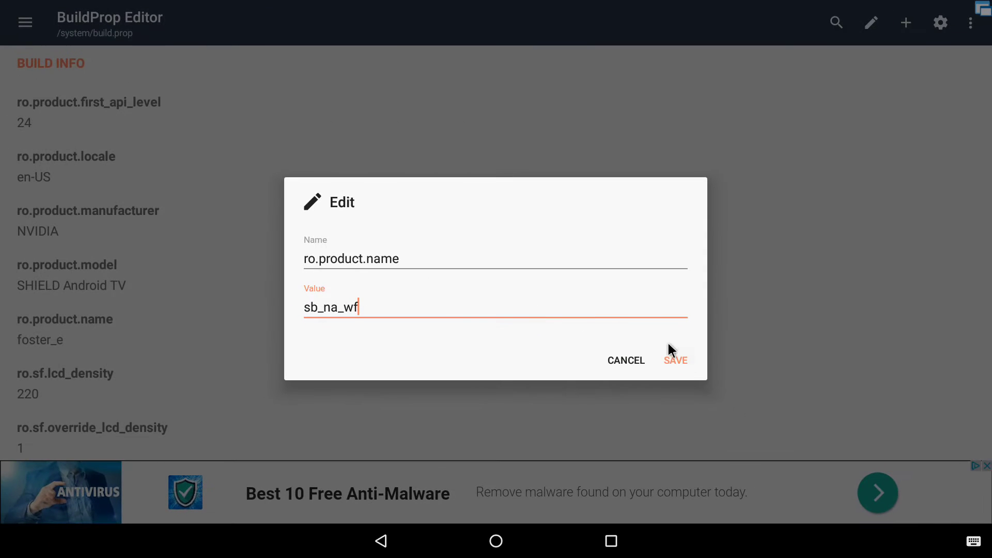
left_click(671, 362)
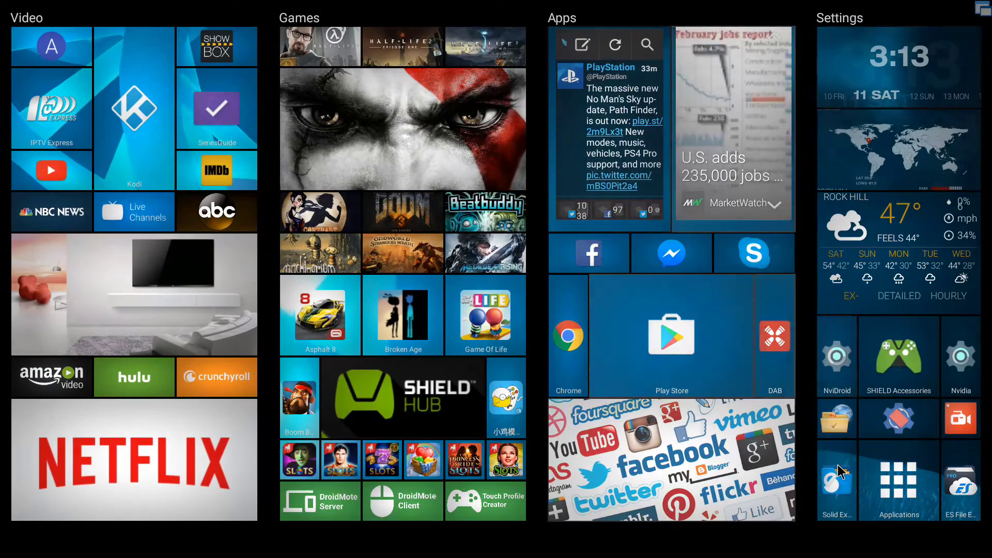
Step: Launch Solid Explorer and browse its left pane into system, down to build.prop (5.11 KB)
left_click(837, 473)
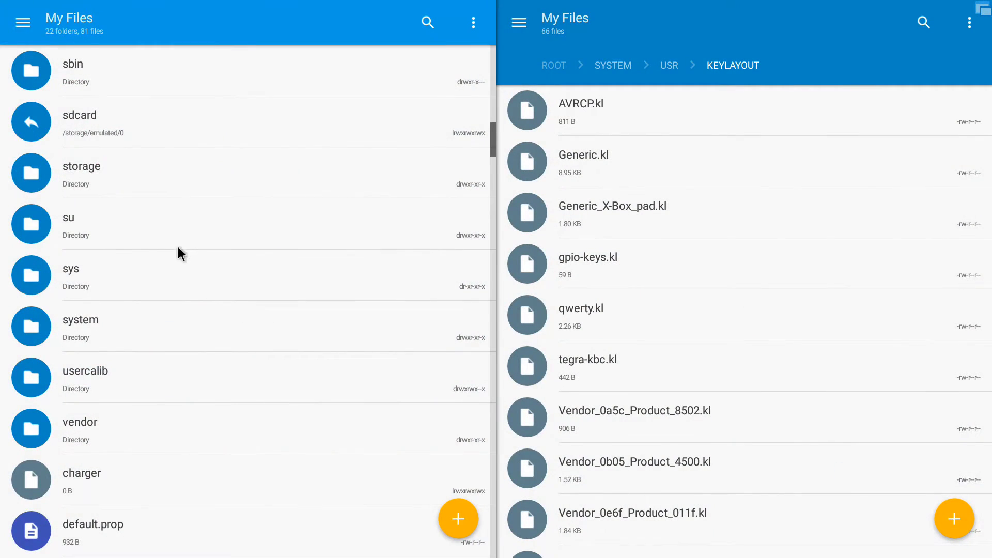
left_click_drag(178, 246, 181, 343)
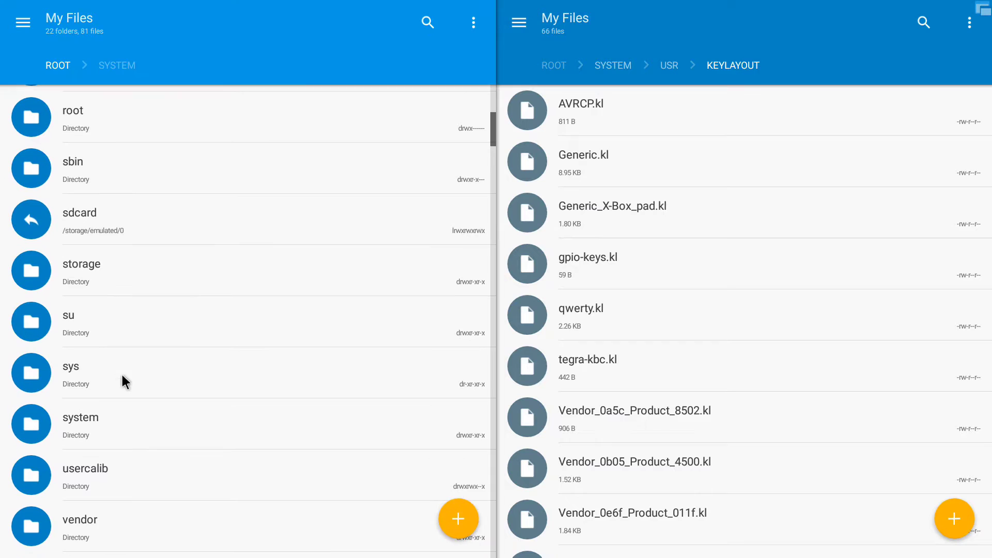
left_click_drag(124, 381, 138, 325)
left_click(99, 316)
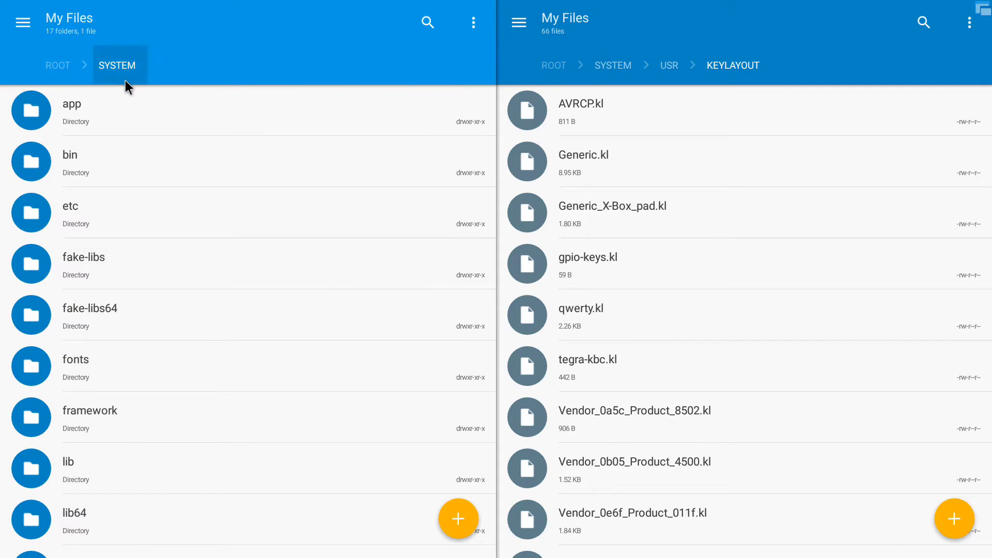
left_click_drag(113, 492, 110, 248)
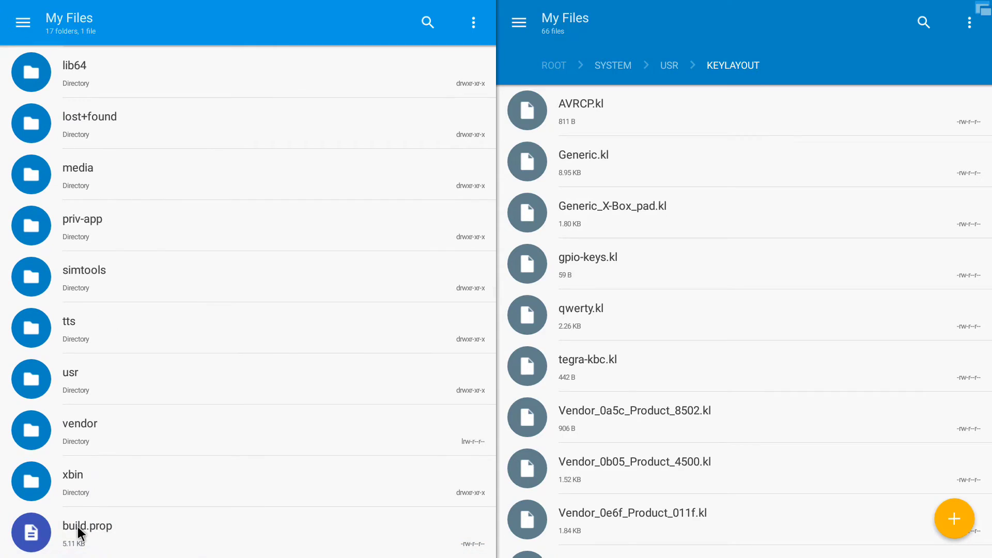
Step: Open build.prop in SE Text Editor, confirm ro.product.name=sb_na_wf, and go back home
left_click(79, 532)
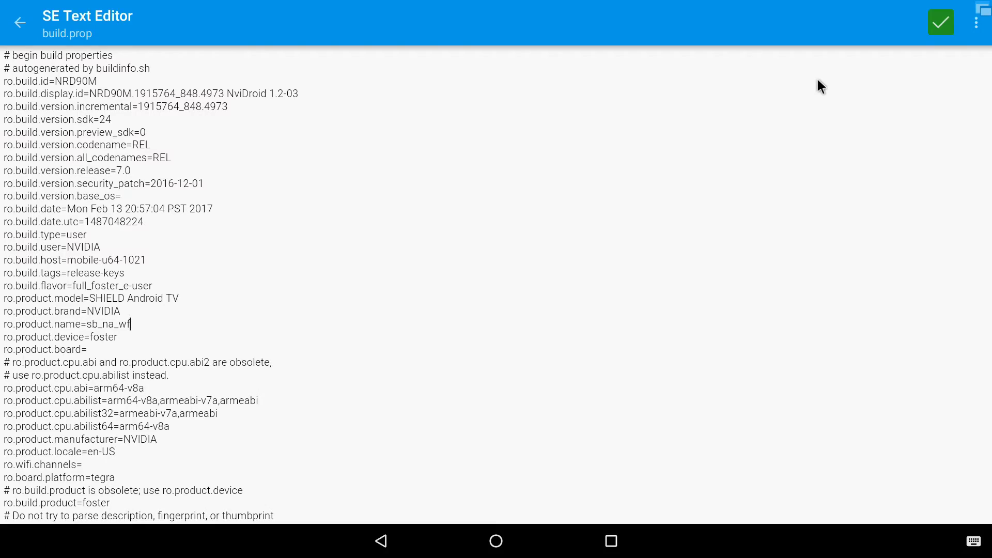
key("super")
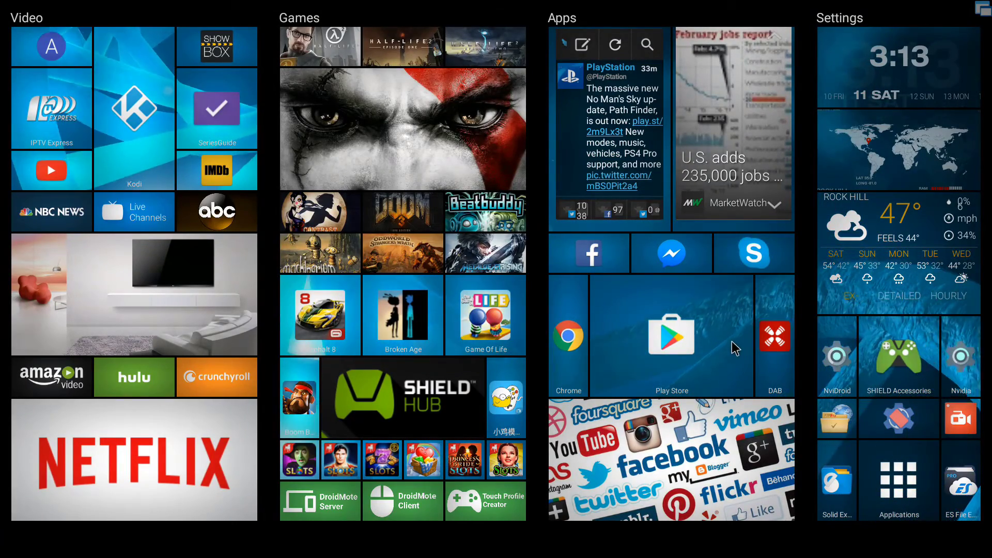
Step: Test that Play Store opens, then launch SHIELD Hub to its GeForce NOW game list
left_click(666, 339)
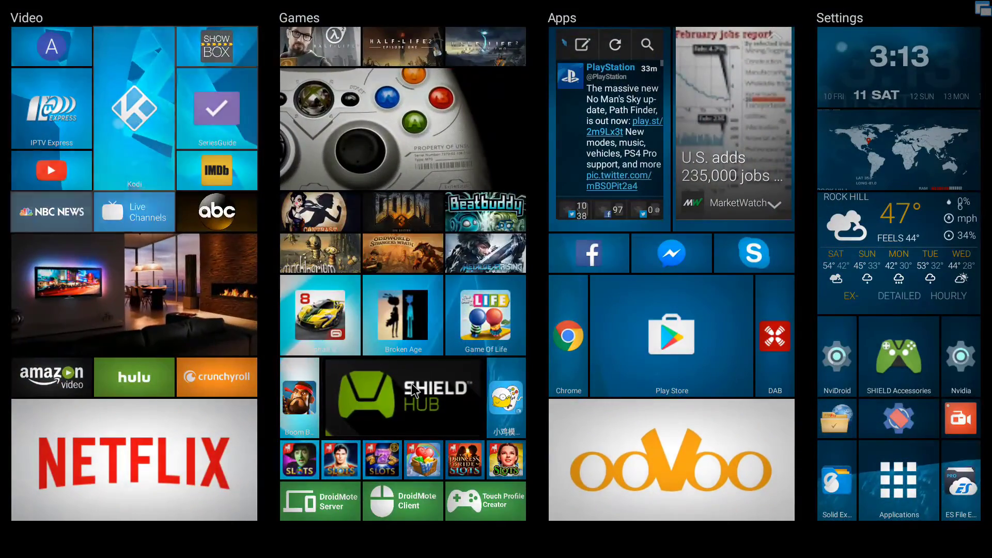
left_click(414, 391)
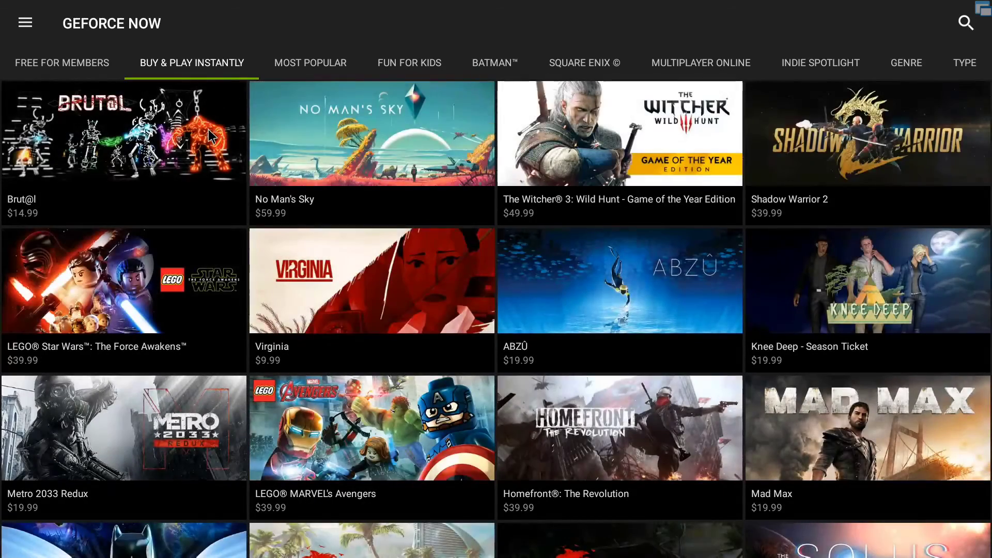
scroll(217, 327, "down", 1)
scroll(211, 199, "up", 1)
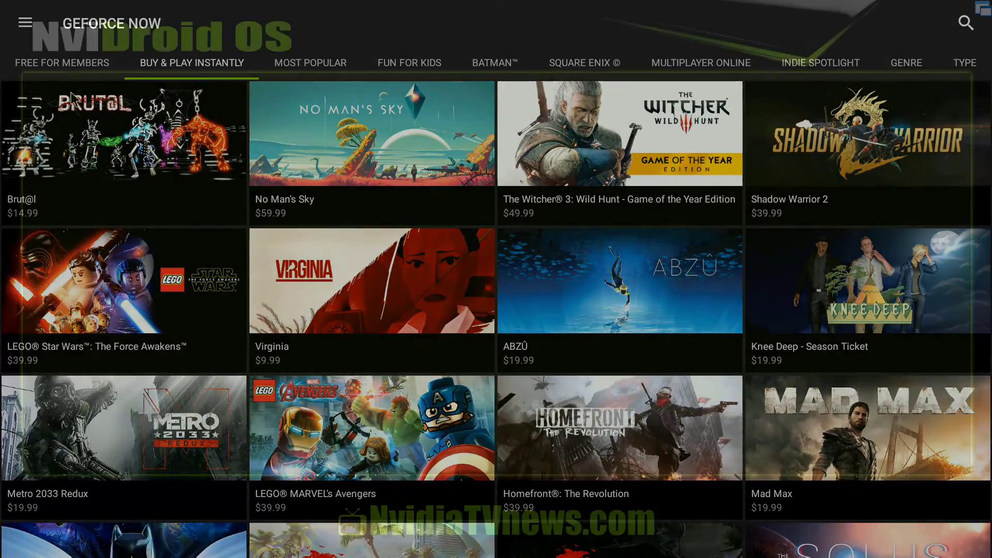